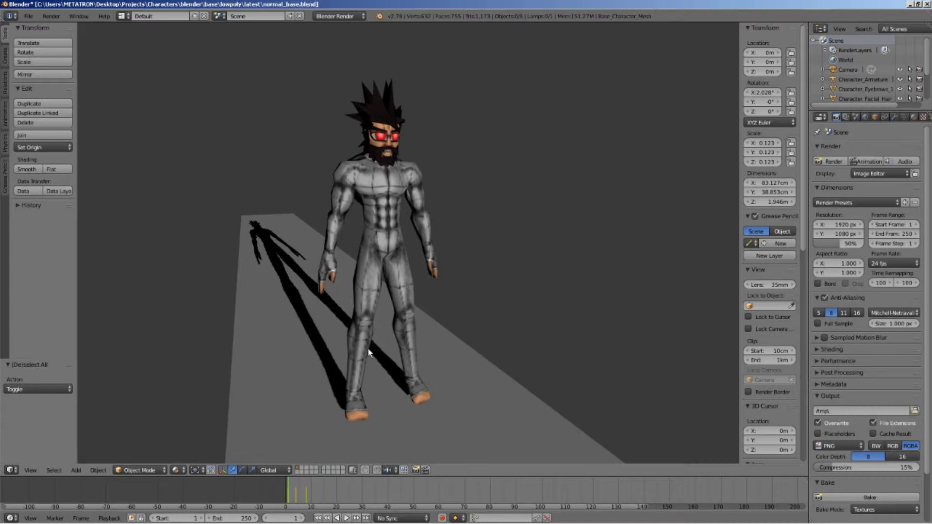
Step: Select Base_Character_Mesh, show its Mirror modifier in the Modifiers tab, and switch to Edit Mode
right_click(397, 171)
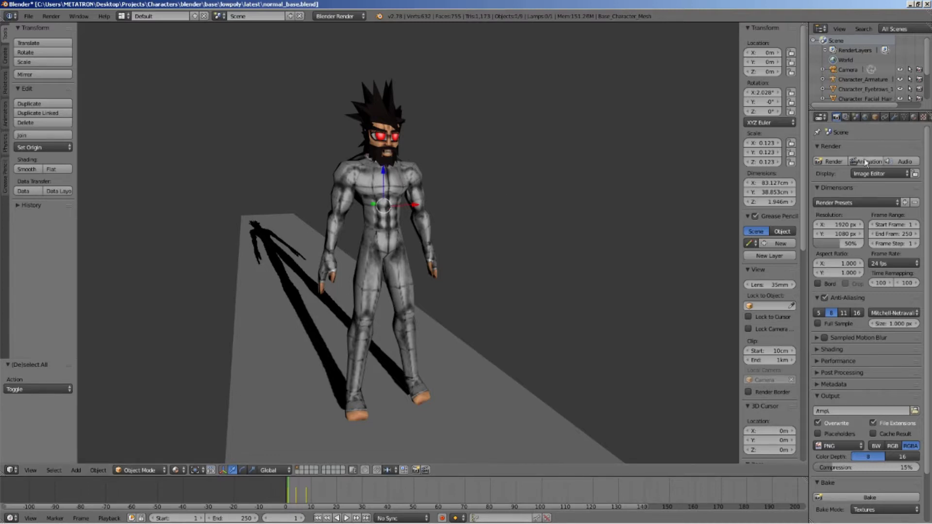
click(895, 118)
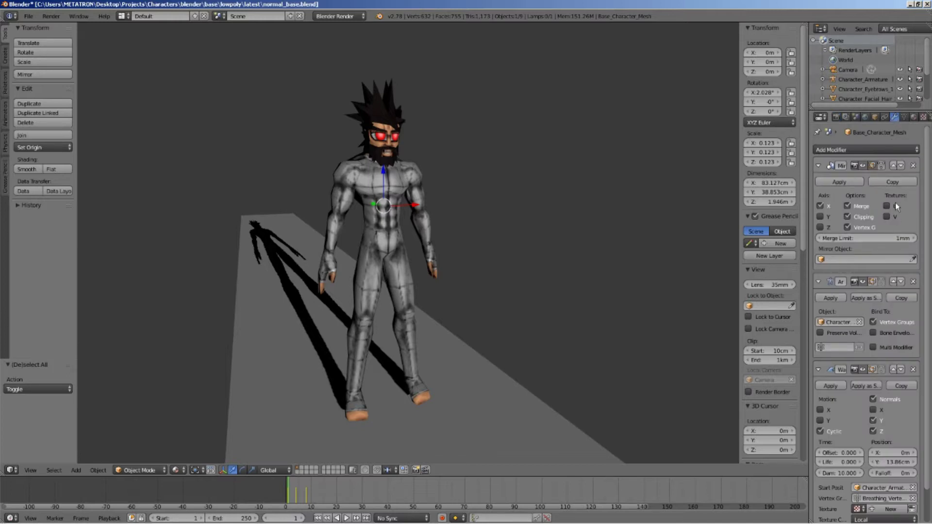
click(134, 469)
click(129, 446)
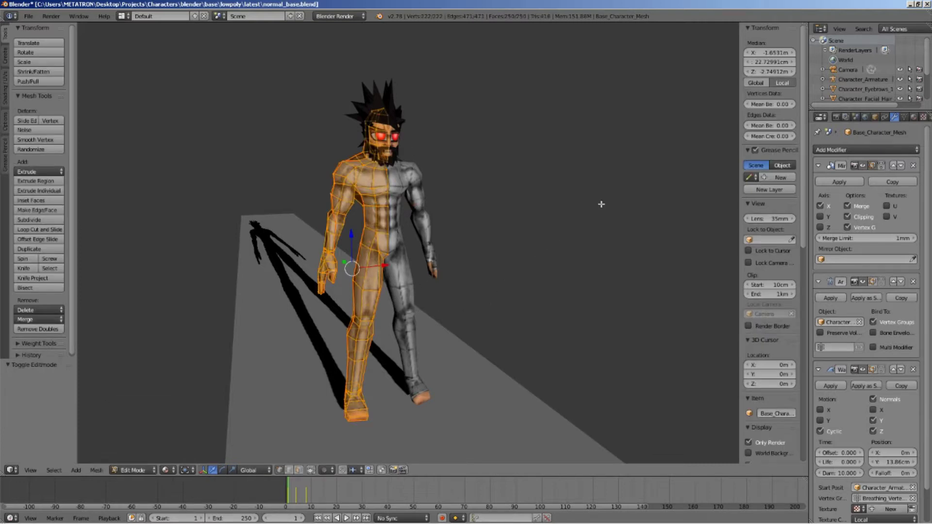
Step: Split off a UV/Image Editor beside the 3D view showing Base_Undergarment_Texture.png
drag(805, 23, 422, 146)
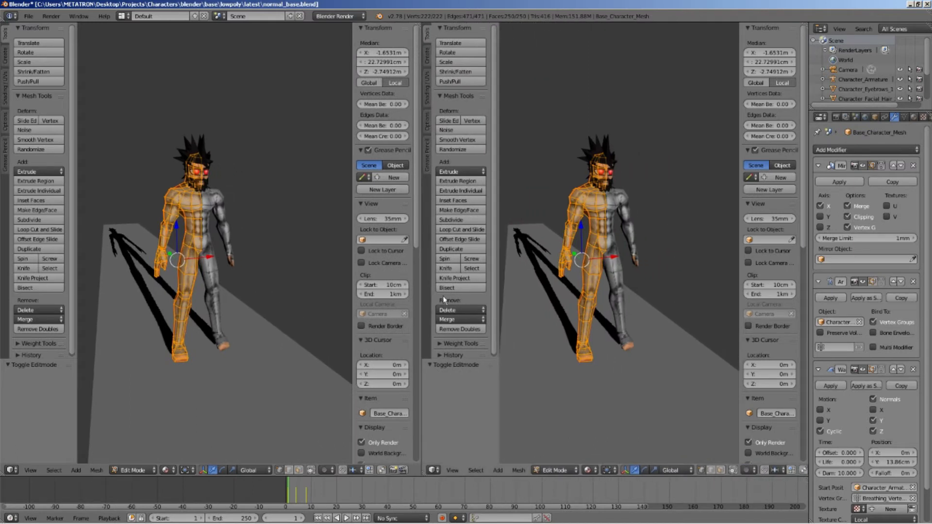
click(429, 468)
click(456, 391)
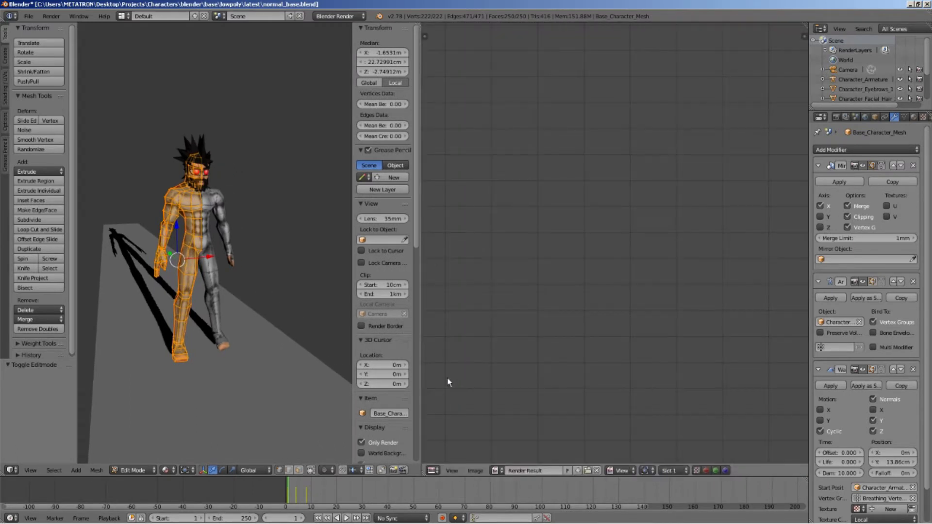
click(495, 471)
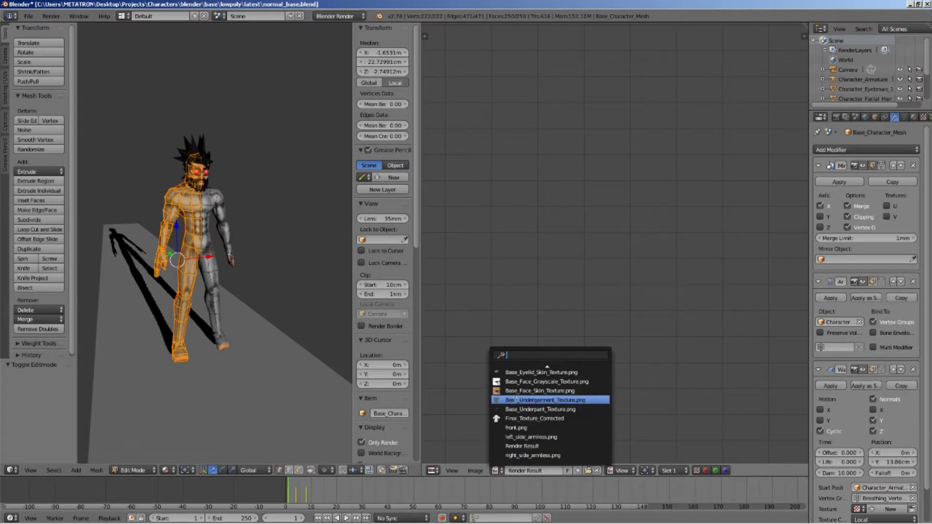
click(515, 399)
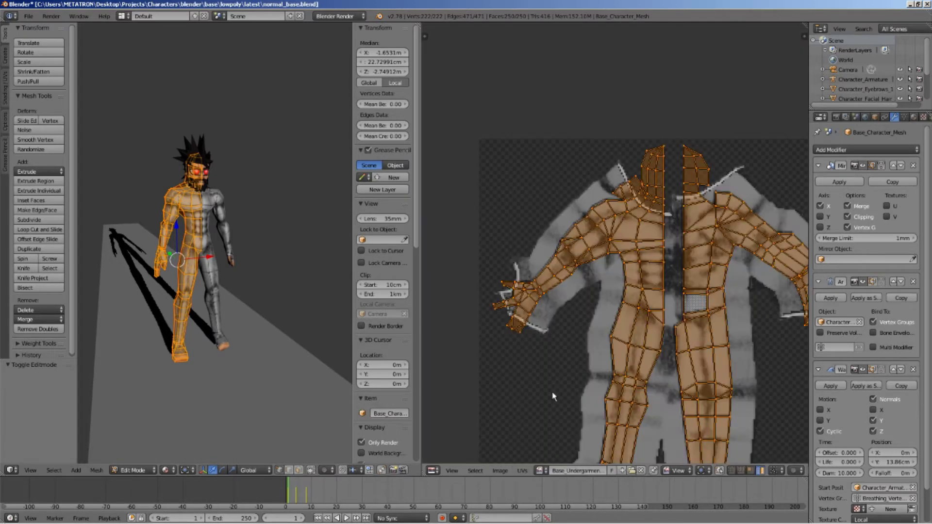
Step: Test-move the left torso UV island with G, then undo the move
click(760, 470)
right_click(641, 257)
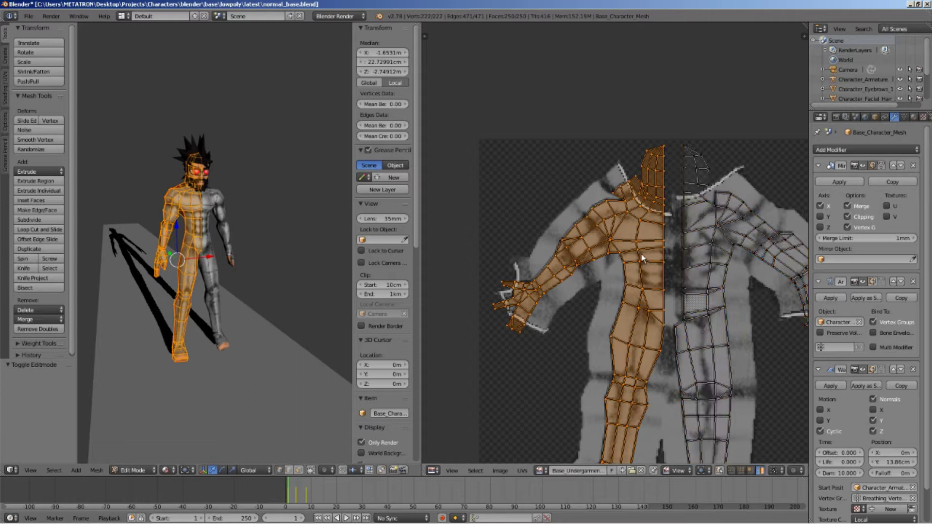
key(g)
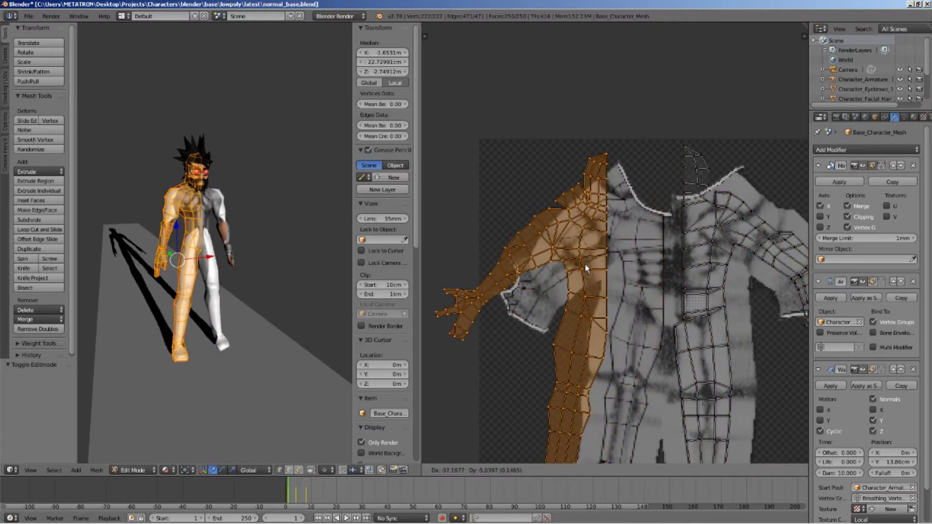
click(584, 264)
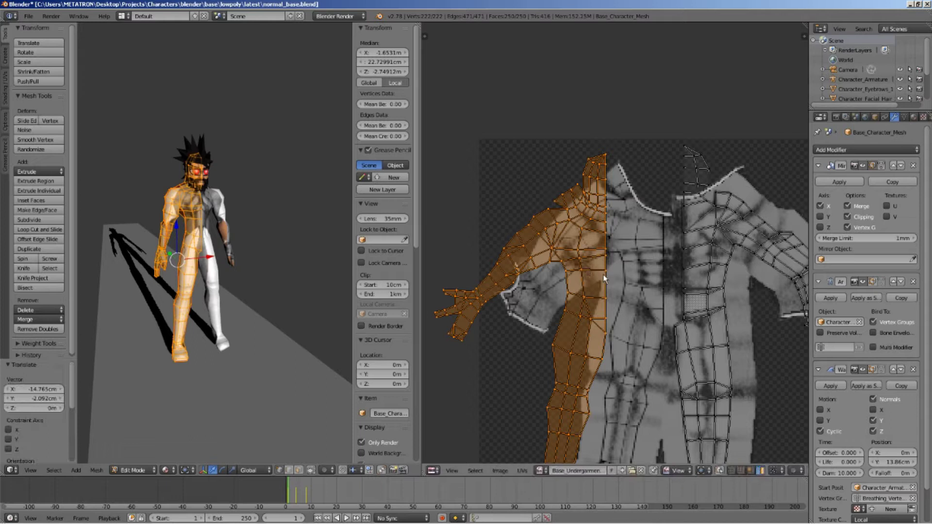
key(ctrl+z)
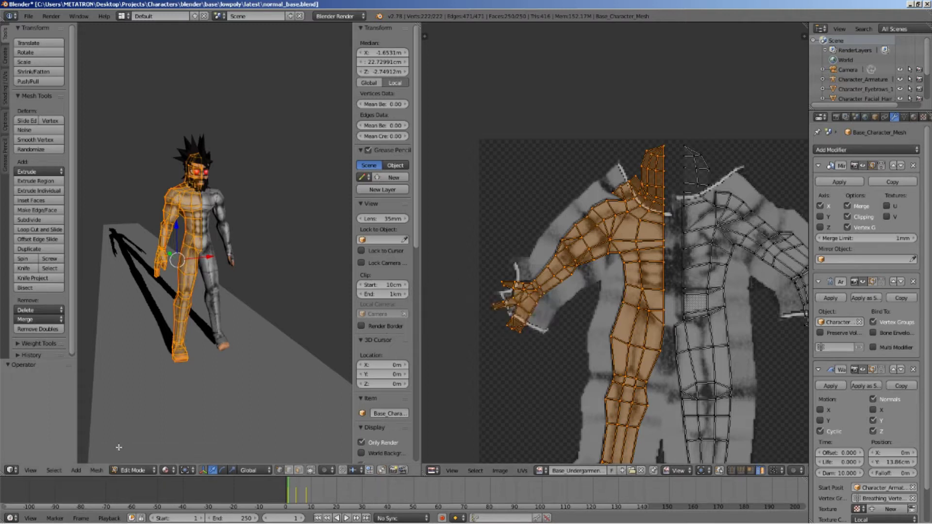
click(128, 471)
Step: Apply the Mirror modifier in Object Mode, then return to Edit Mode
click(127, 458)
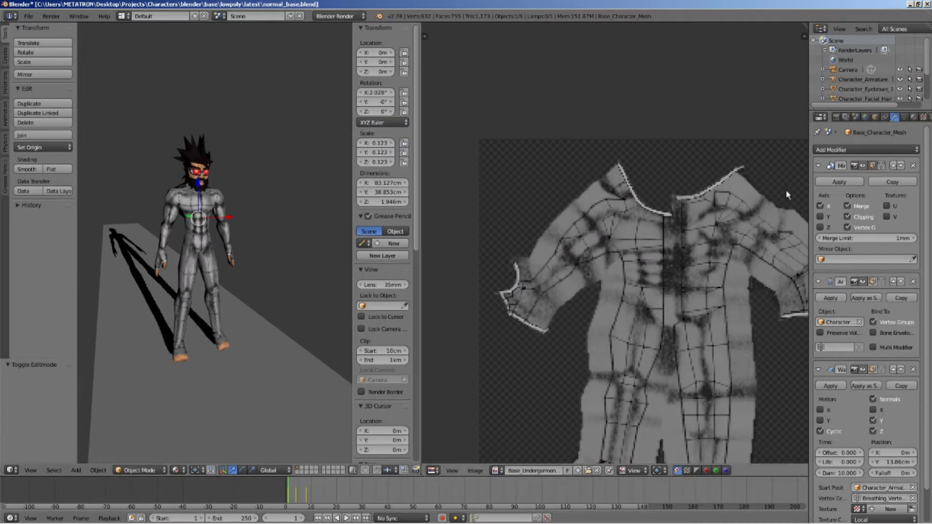
click(842, 182)
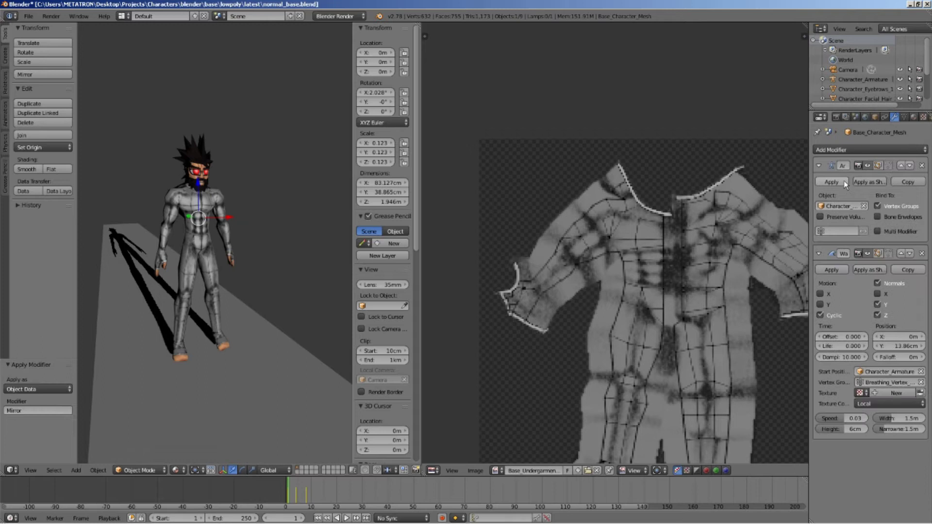
click(135, 469)
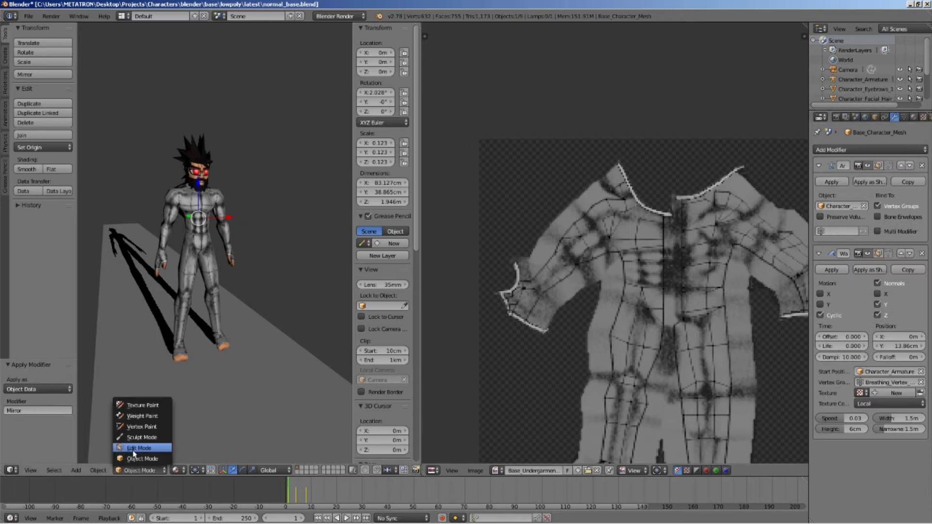
click(132, 450)
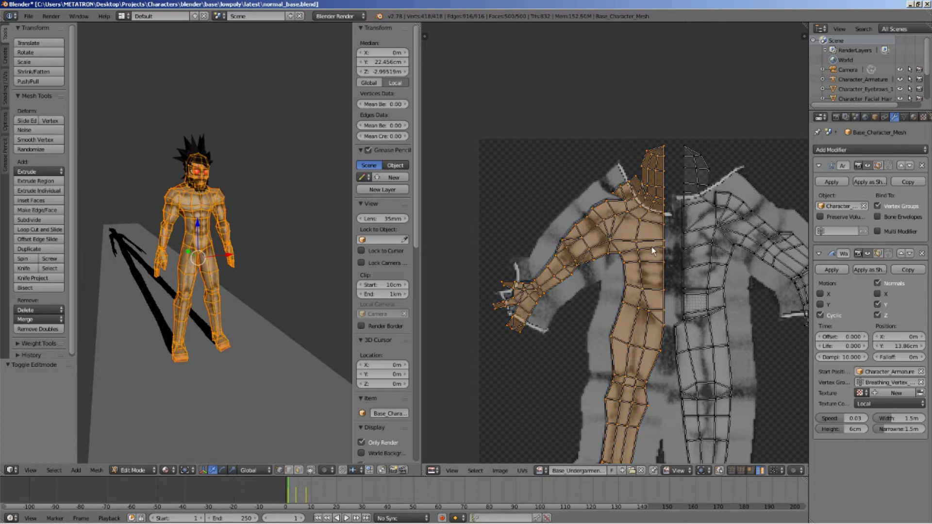
Step: Shift the left-half UV island further left, then Tab out of Edit Mode
key(g)
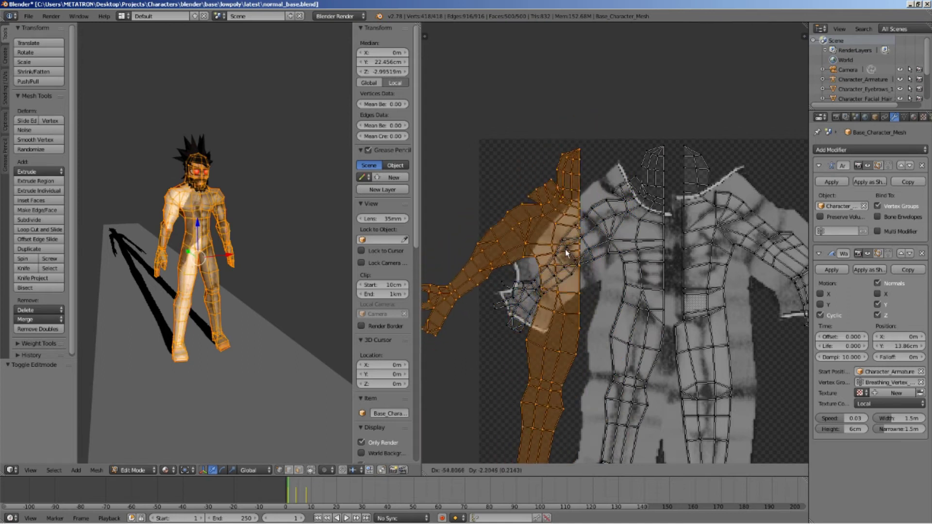
click(566, 250)
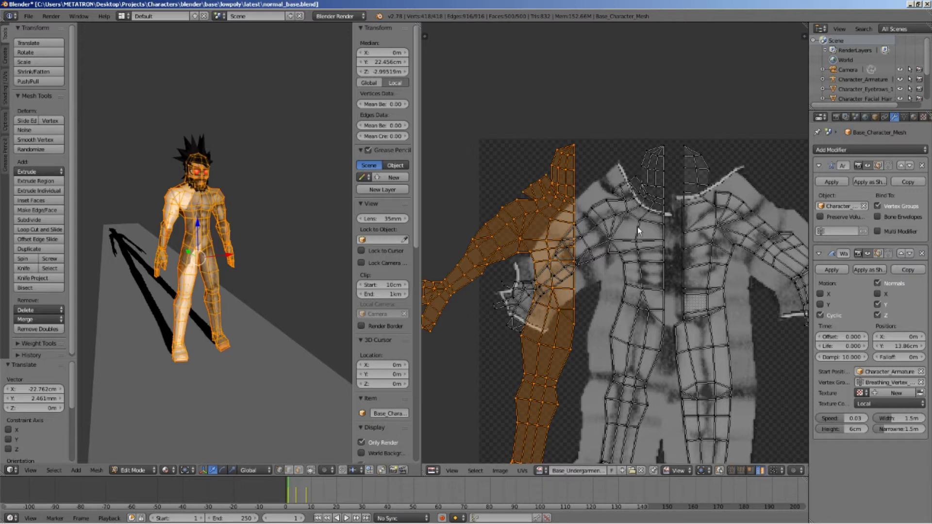
scroll(637, 226, up, 3)
key(Tab)
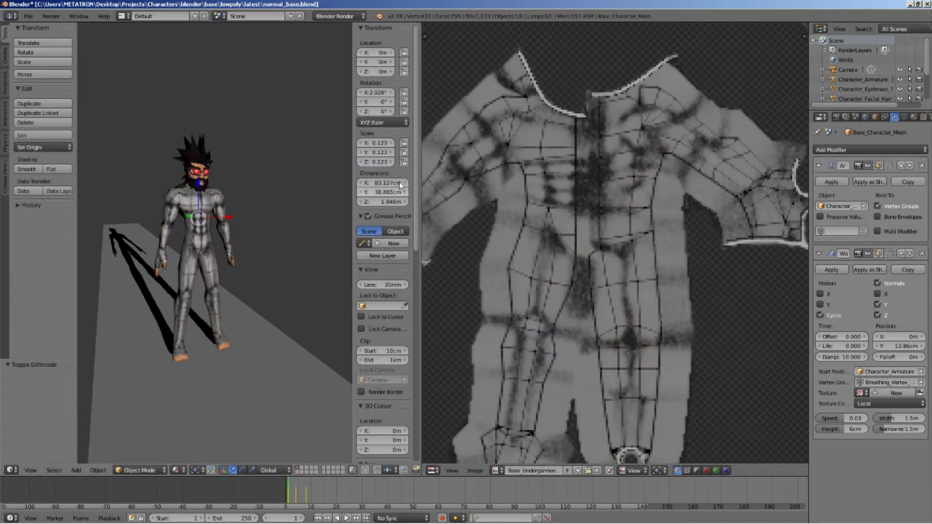
Step: Add a second material slot holding a new separate copy of Base_Material, Base_Material.001
click(914, 118)
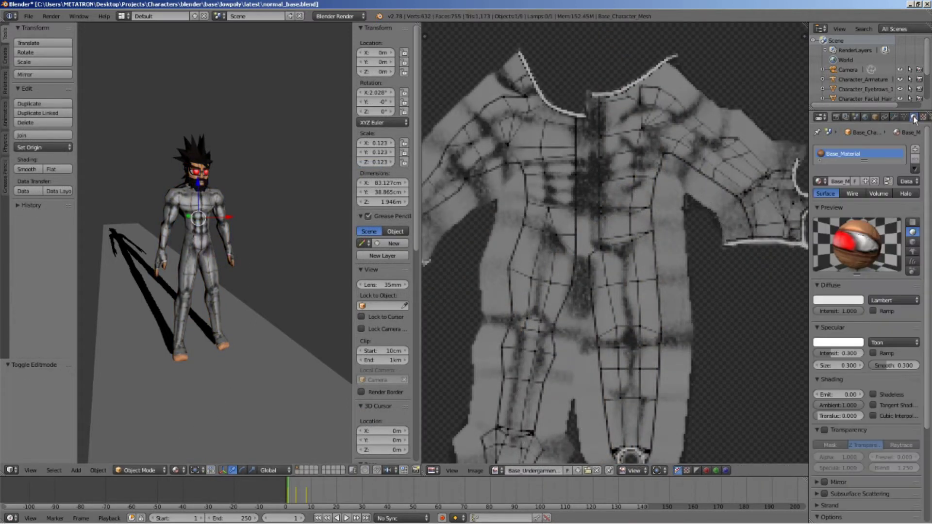
click(915, 151)
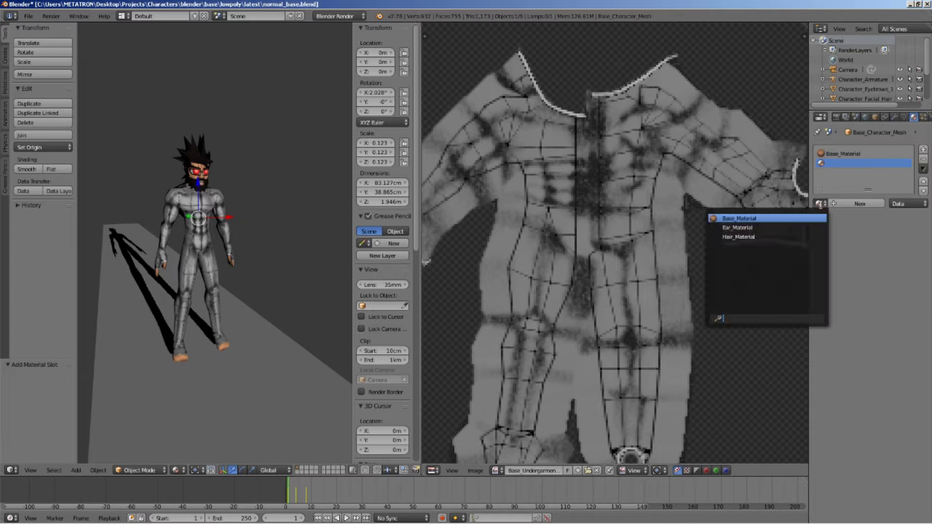
click(820, 203)
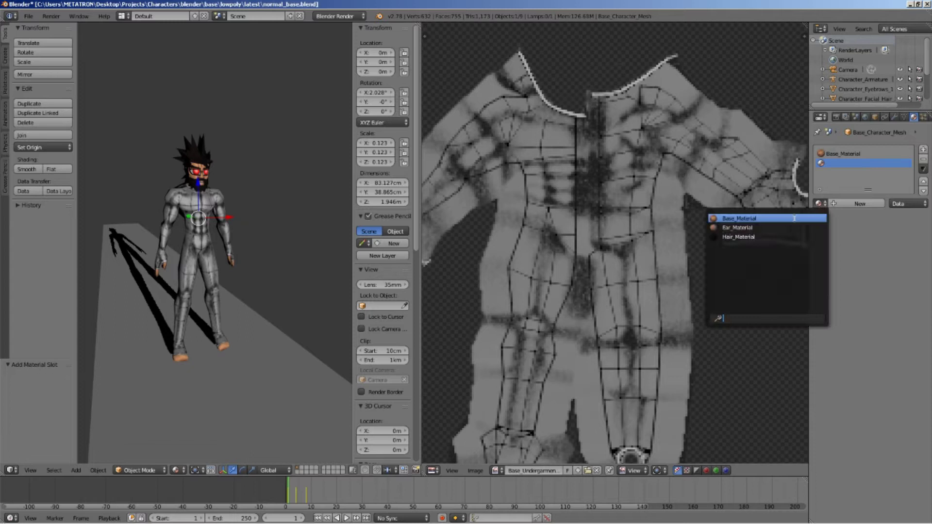
click(727, 218)
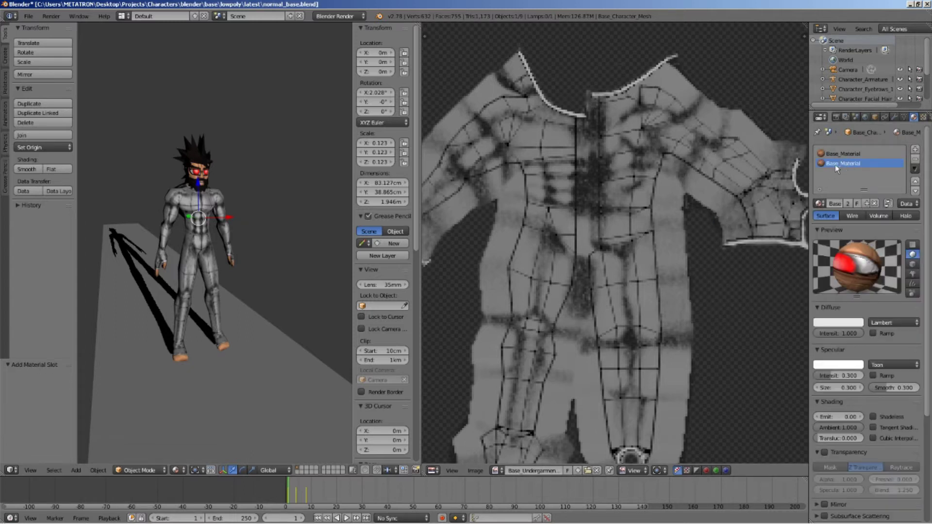
click(867, 204)
Step: Set a centred Front Orthographic view of the character and enter Edit Mode
key(KP_1)
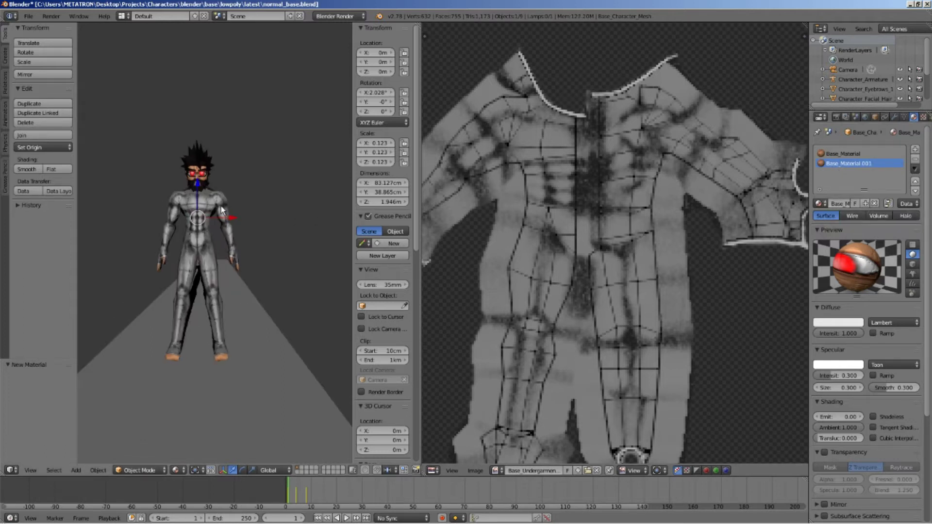
click(34, 471)
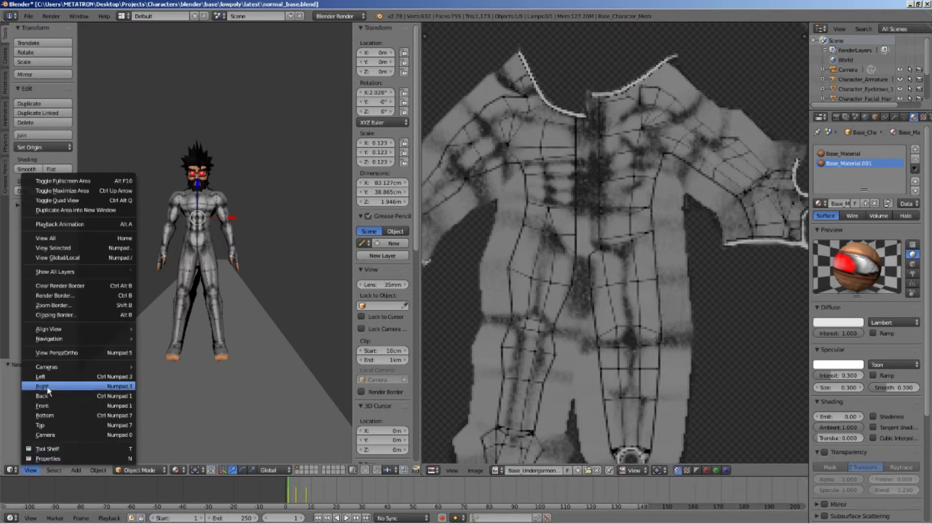
click(60, 352)
shift+middle_drag(246, 273, 256, 273)
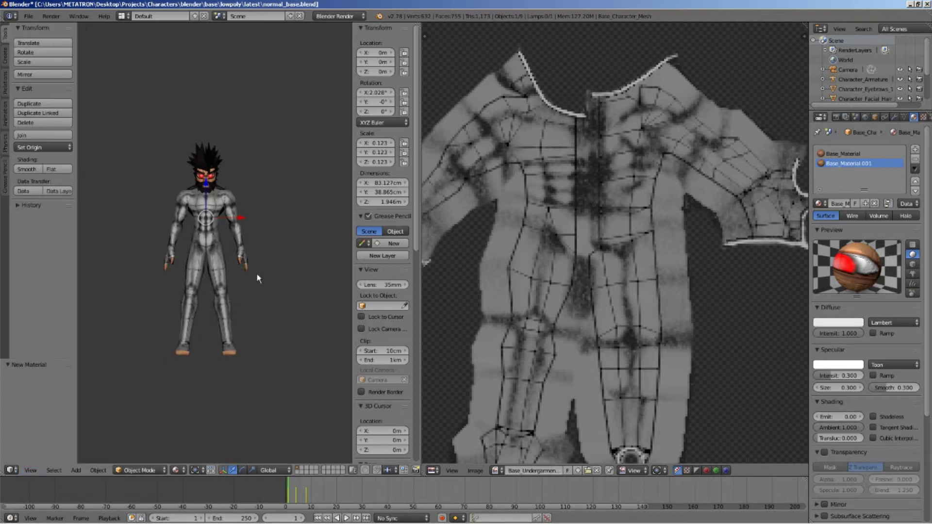
scroll(256, 273, up, 3)
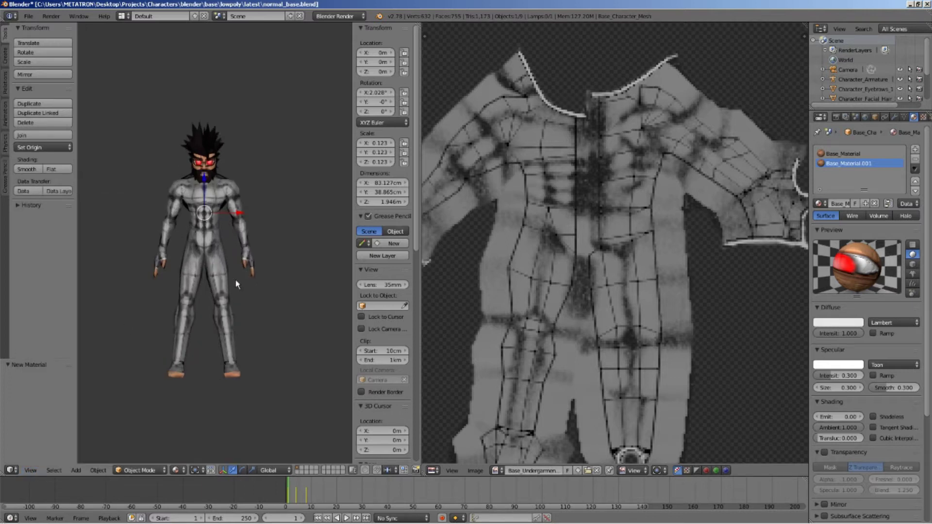
click(131, 467)
click(130, 448)
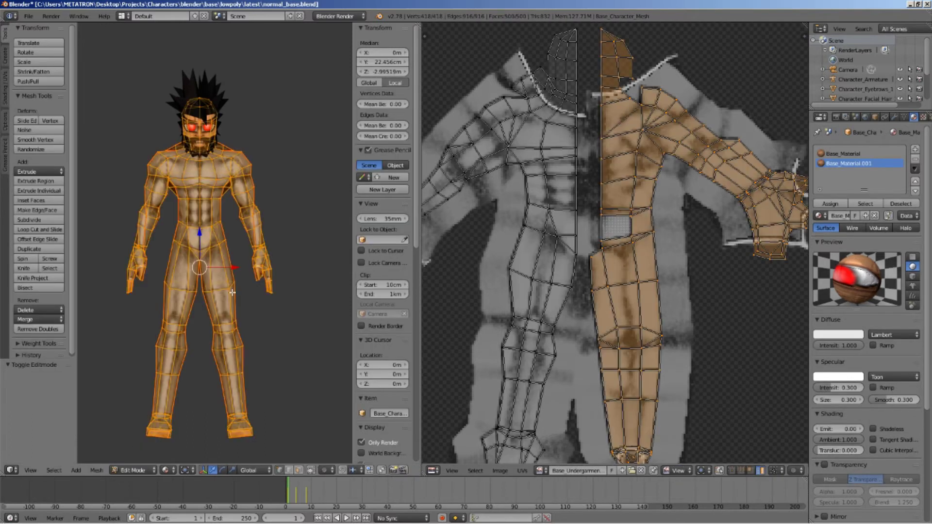
Step: Deselect all, then box-select the faces of one half of the character
key(a)
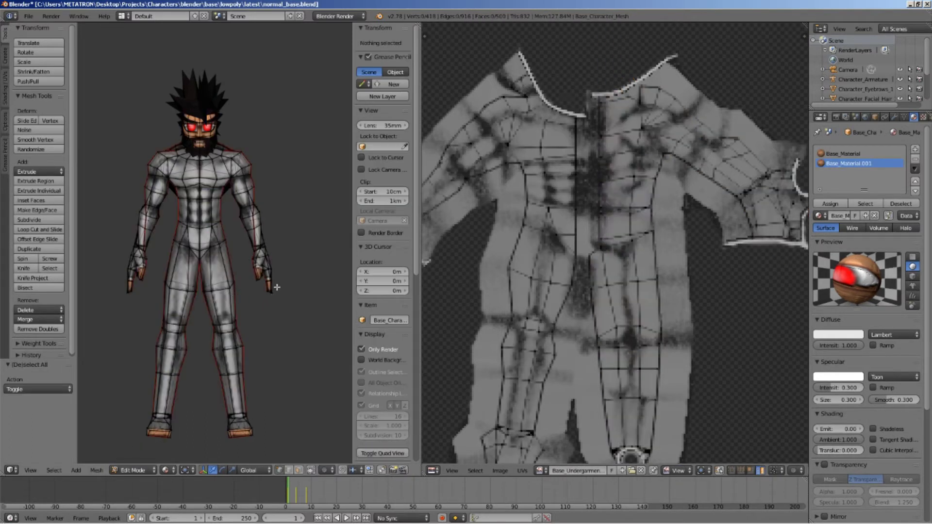
key(b)
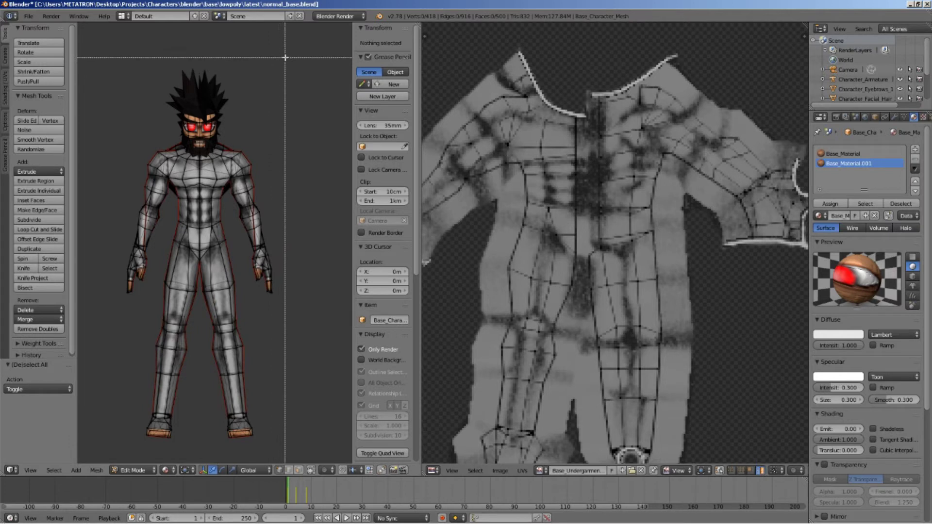
drag(290, 53, 201, 448)
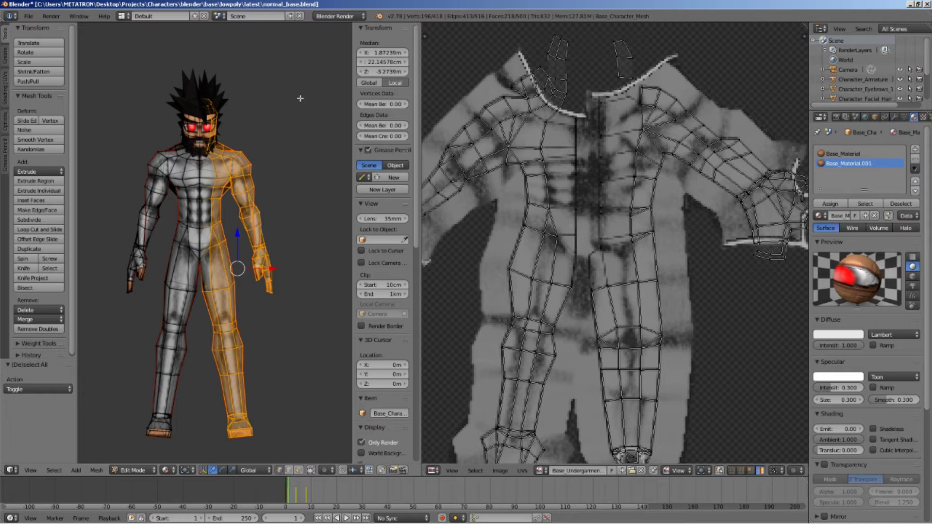
key(b)
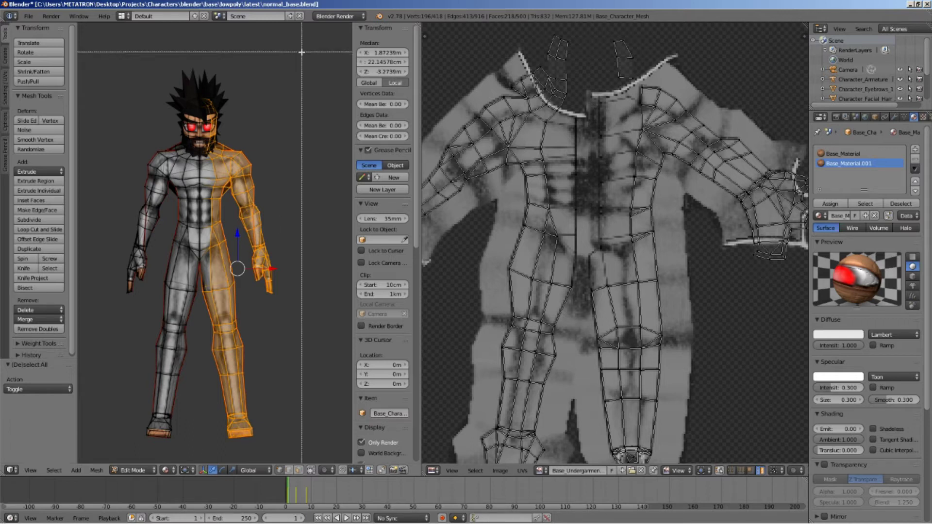
drag(301, 52, 199, 452)
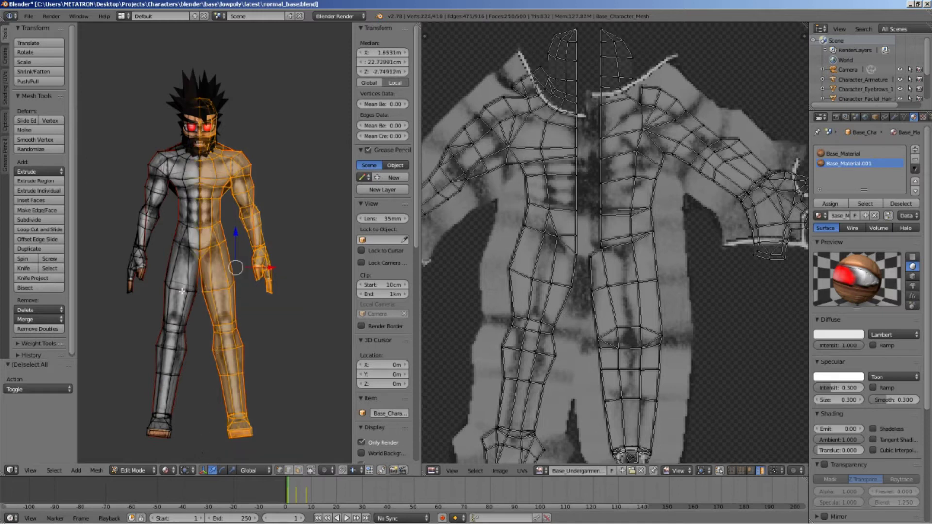
mouse_move(182, 291)
middle_down()
mouse_move(116, 295)
mouse_move(110, 316)
mouse_move(92, 316)
mouse_move(292, 315)
mouse_move(180, 297)
mouse_move(173, 279)
middle_up()
Step: Assign the selected faces to Base_Material.001, return to Object Mode, and toggle the clothing texture
click(833, 206)
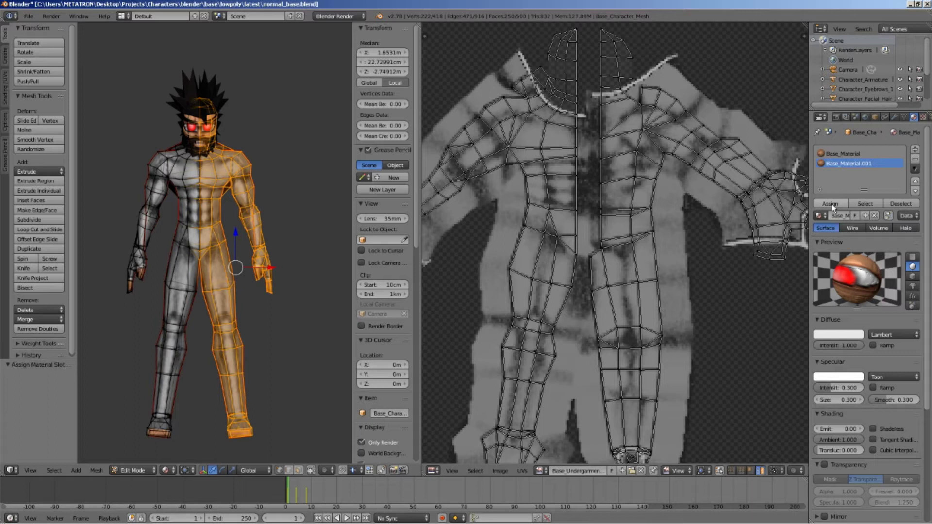
click(127, 471)
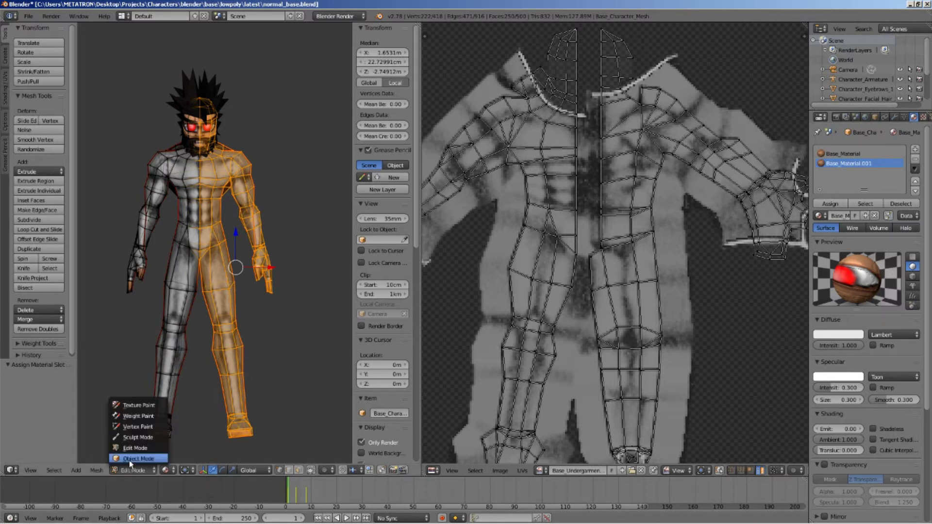
click(130, 459)
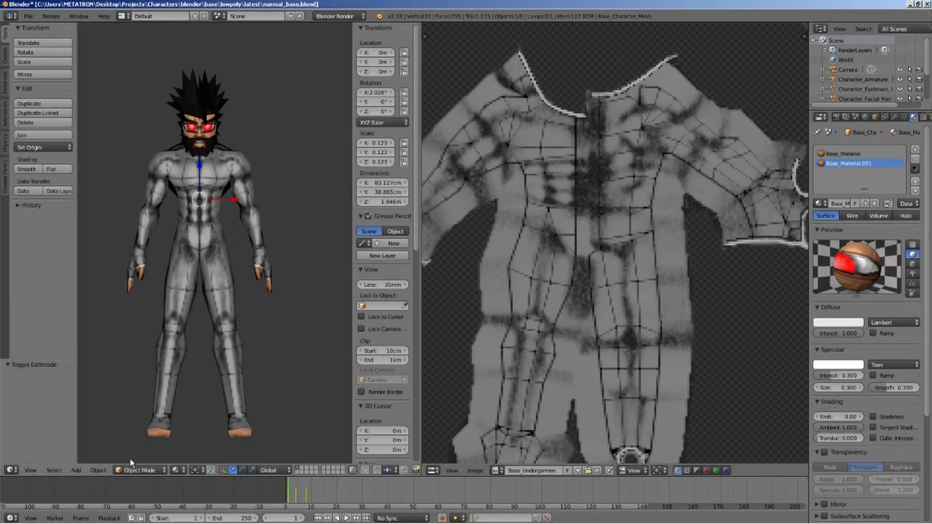
click(922, 117)
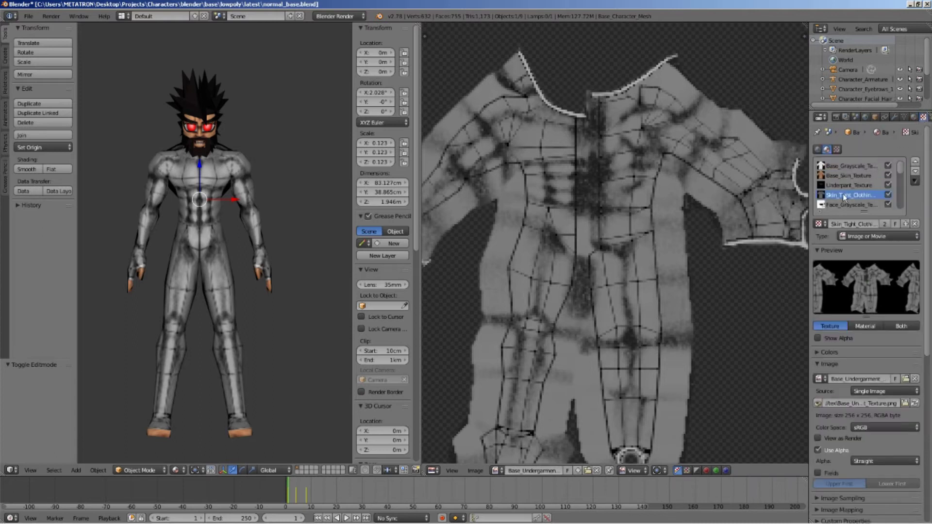
click(888, 194)
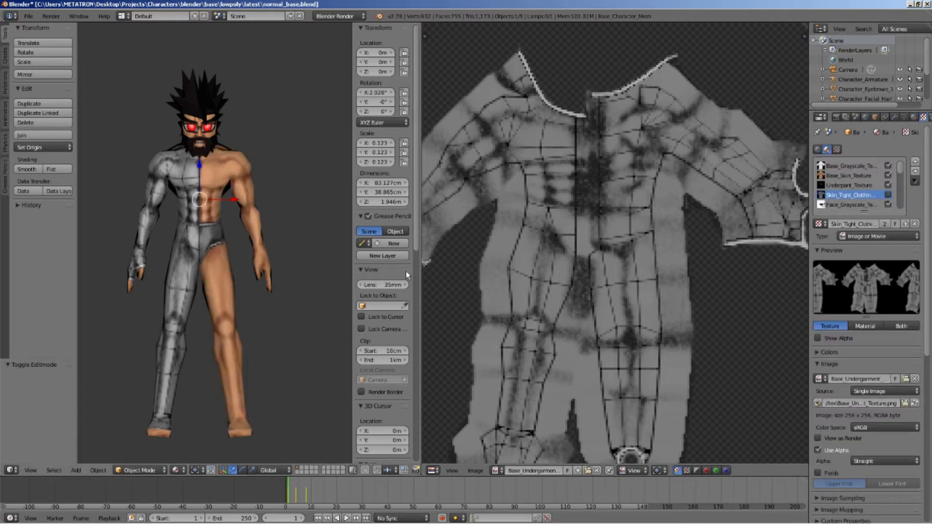
Step: Orbit and zoom around the character to compare both material halves and the shadows
middle_drag(290, 228, 252, 267)
scroll(313, 232, down, 2)
scroll(254, 269, up, 3)
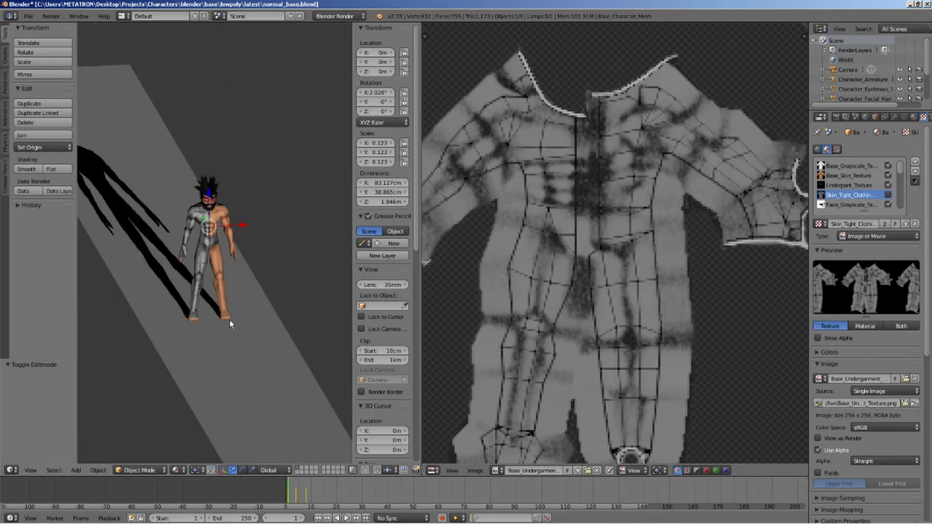
middle_drag(230, 321, 324, 328)
scroll(383, 298, down, 8)
key(KP_5)
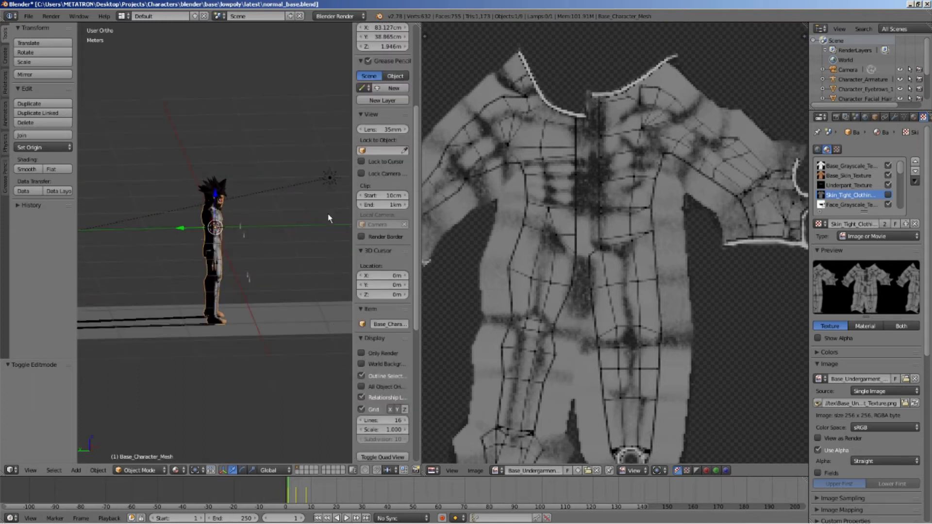
Step: Rotate the lamp to light the character's front, then reselect the character
right_click(330, 178)
click(242, 470)
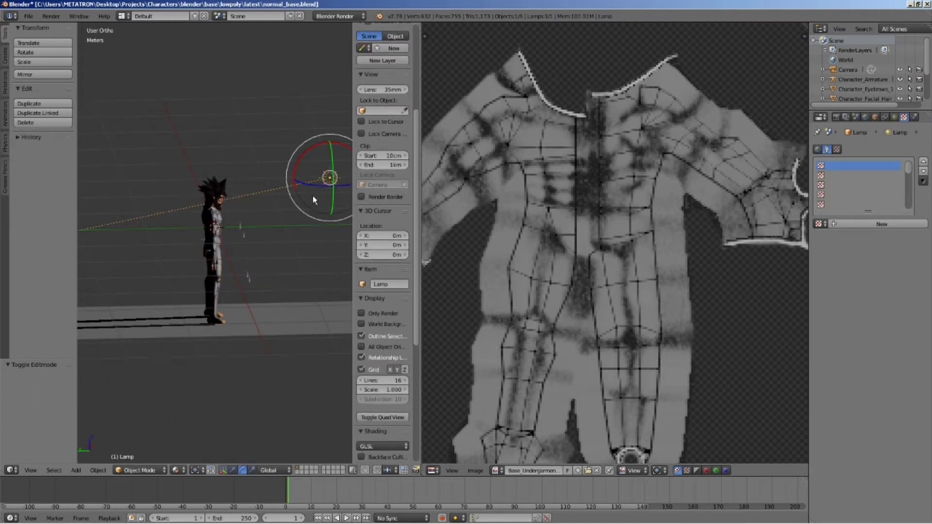
drag(314, 192, 232, 284)
middle_drag(231, 284, 251, 293)
right_click(251, 293)
scroll(293, 320, up, 3)
Step: Deselect everything and edit the second material slot's name in the Material tab
key(a)
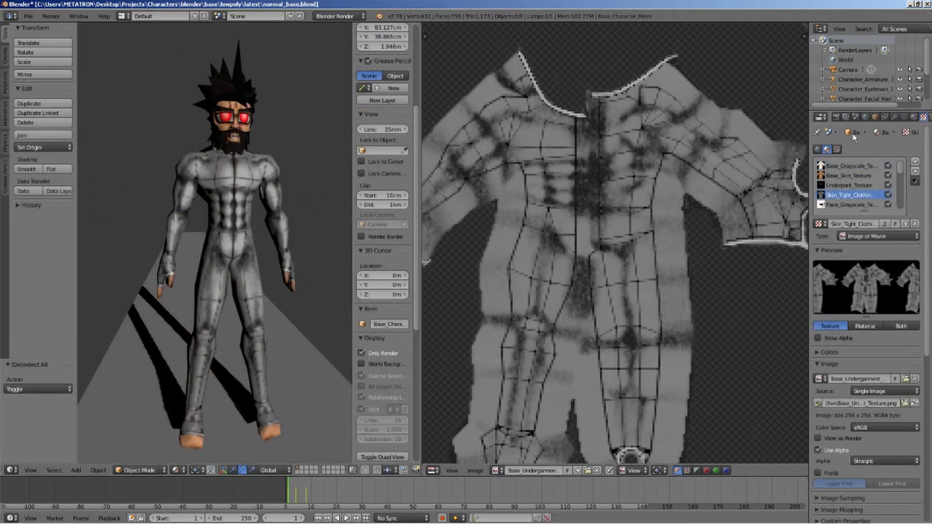
click(913, 117)
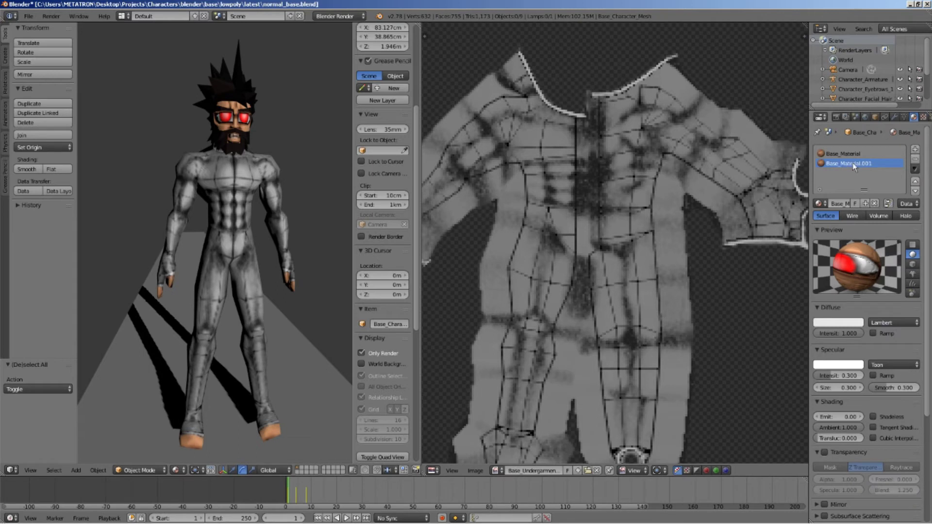
double_click(849, 163)
key(Escape)
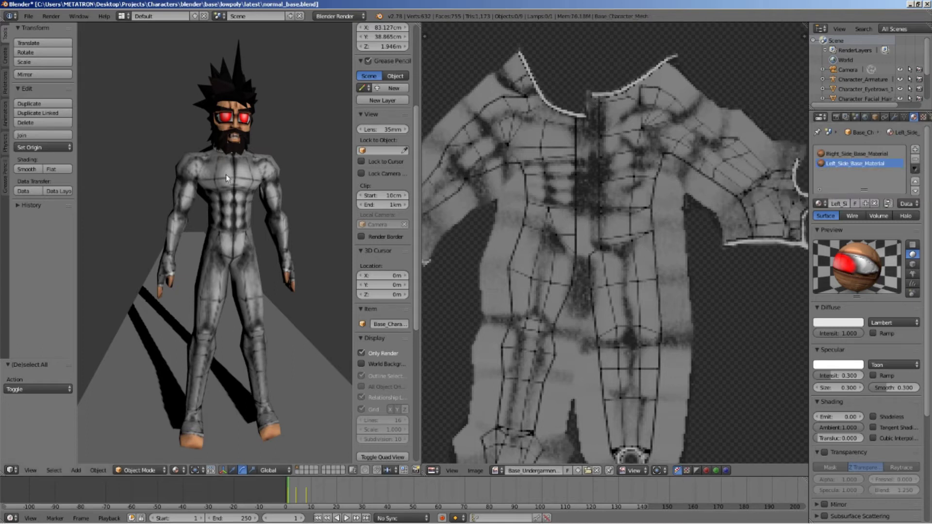
Step: Zoom and orbit around the character to view both material halves
scroll(251, 168, up, 4)
shift+scroll(275, 185, up, 3)
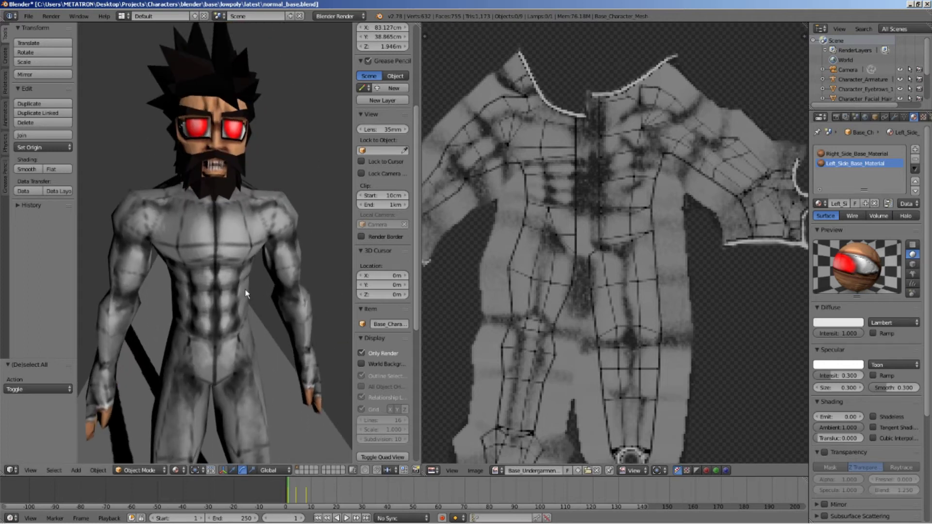
scroll(245, 217, up, 2)
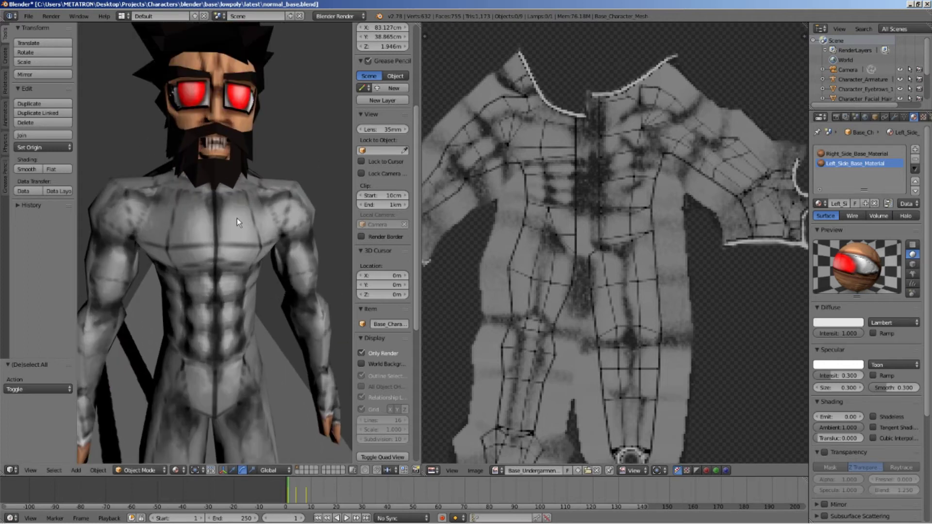
scroll(249, 240, down, 5)
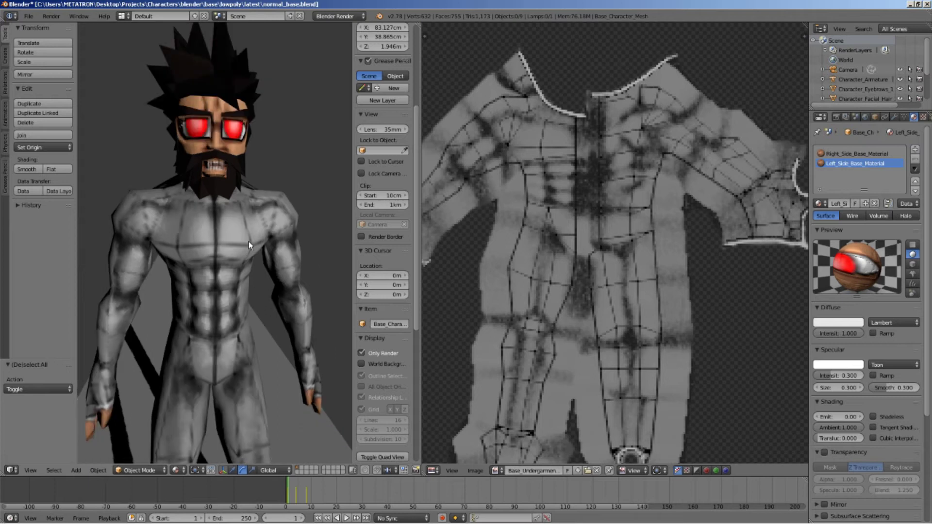
middle_drag(249, 245, 238, 307)
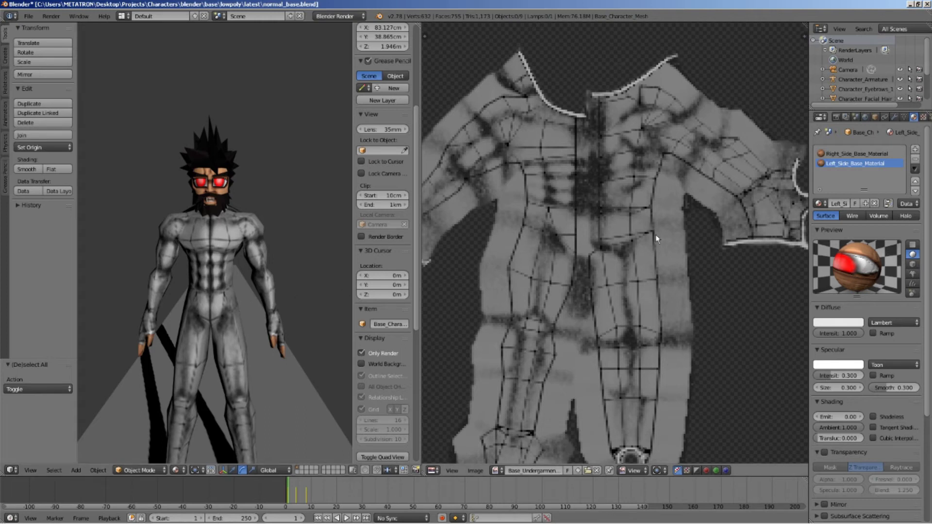
Step: Make a separate copy of the clothing texture and replace its .001 suffix with '_With_Symm'
click(923, 119)
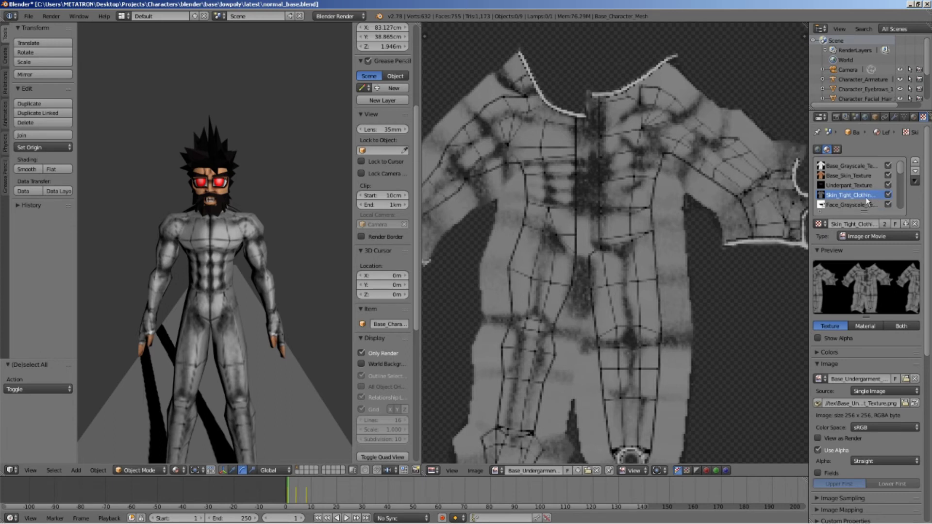
click(914, 117)
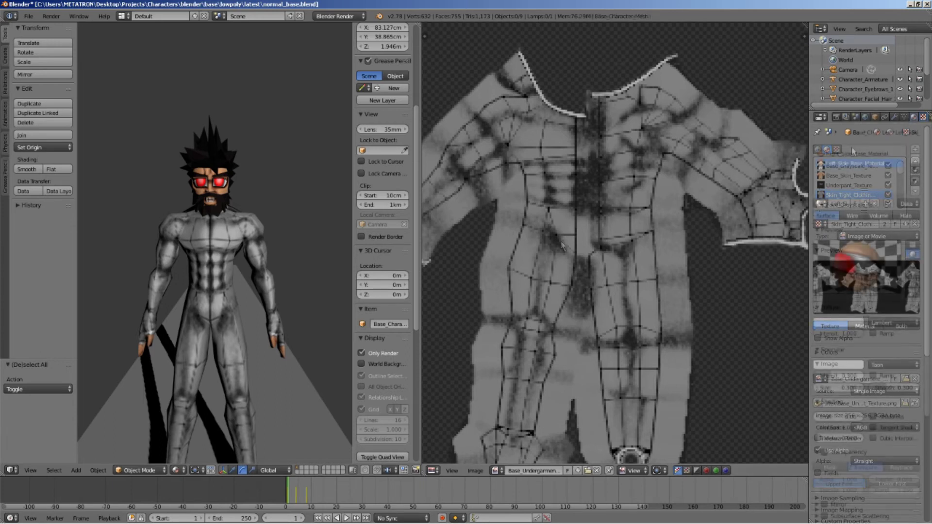
click(923, 118)
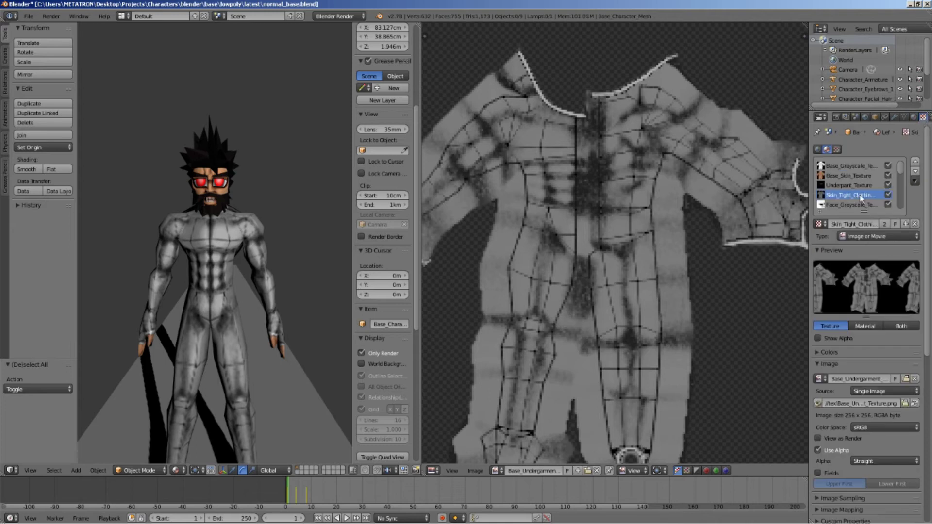
click(906, 224)
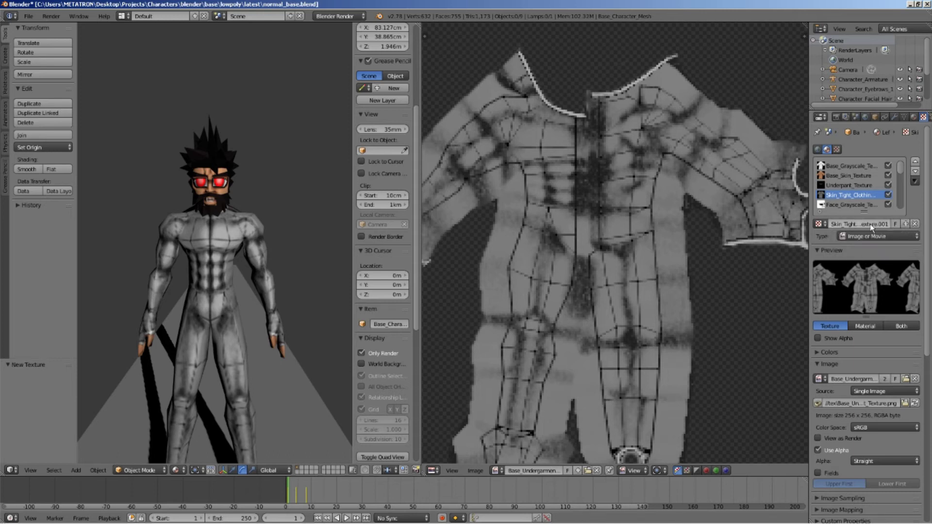
click(839, 226)
key(shift+Left)
key(shift+Left)
key(shift+Left)
key(shift+Left)
key(Delete)
text(_With)
text(_Symm)
key(Return)
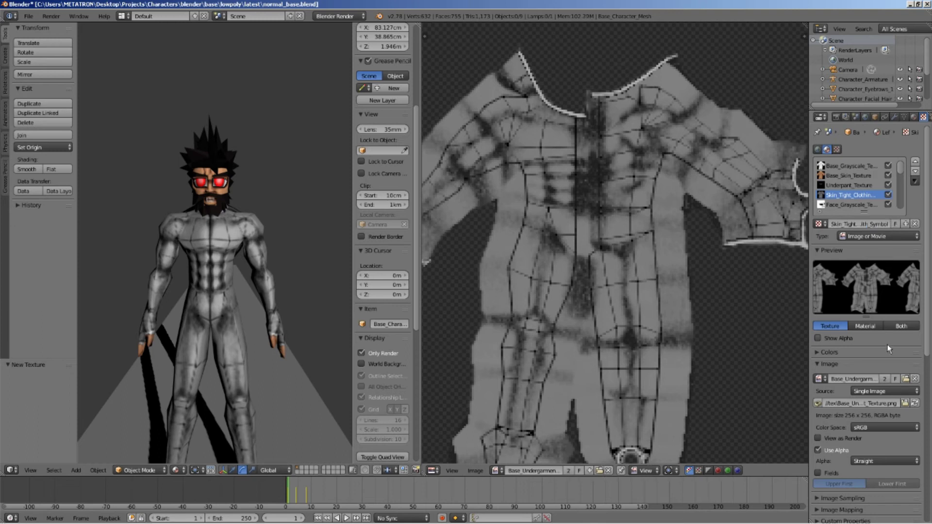
Step: Load Symbol_Base_Undergarment_Texture.png into the copied texture and check the chest symbol
click(906, 379)
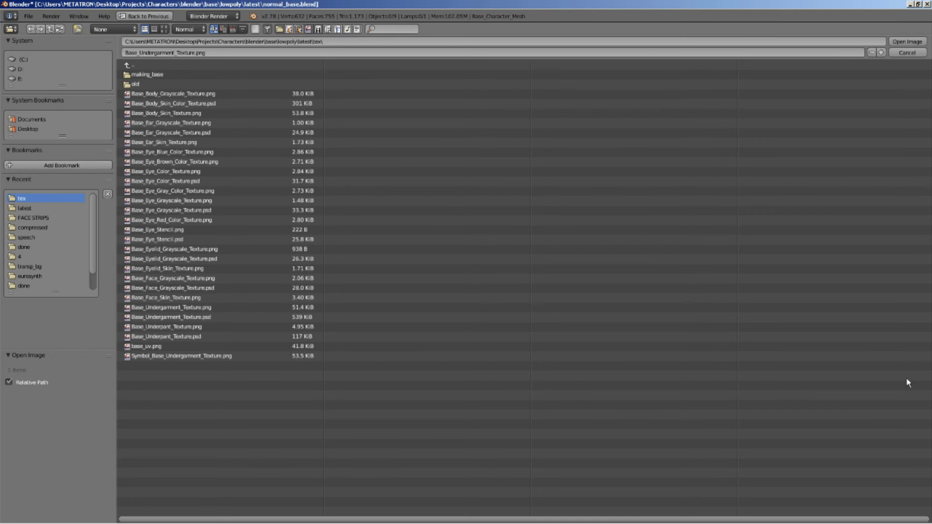
click(144, 356)
click(903, 41)
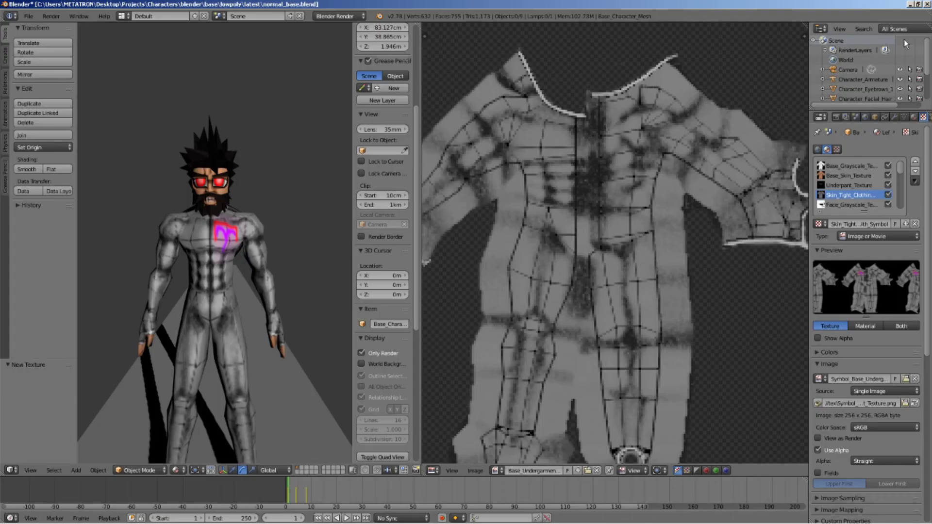
scroll(228, 259, up, 5)
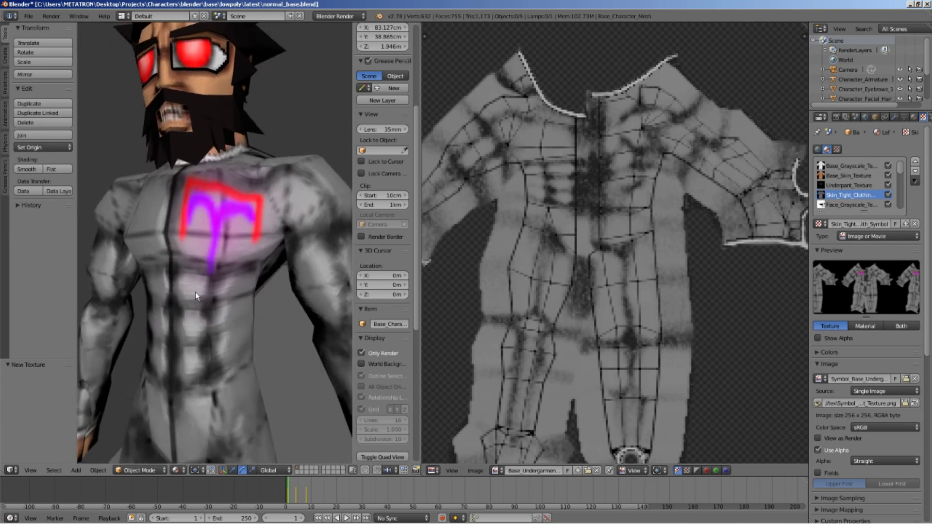
scroll(208, 310, down, 4)
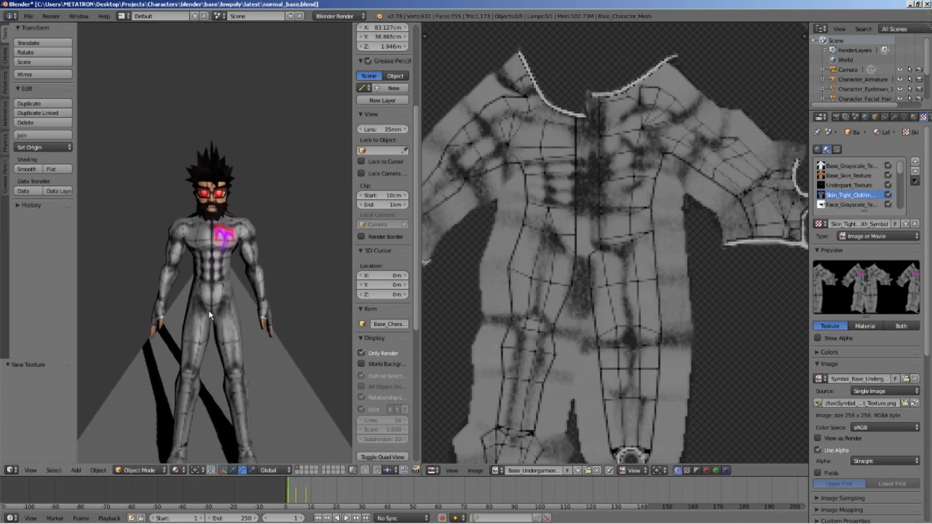
scroll(208, 310, down, 2)
scroll(222, 296, up, 5)
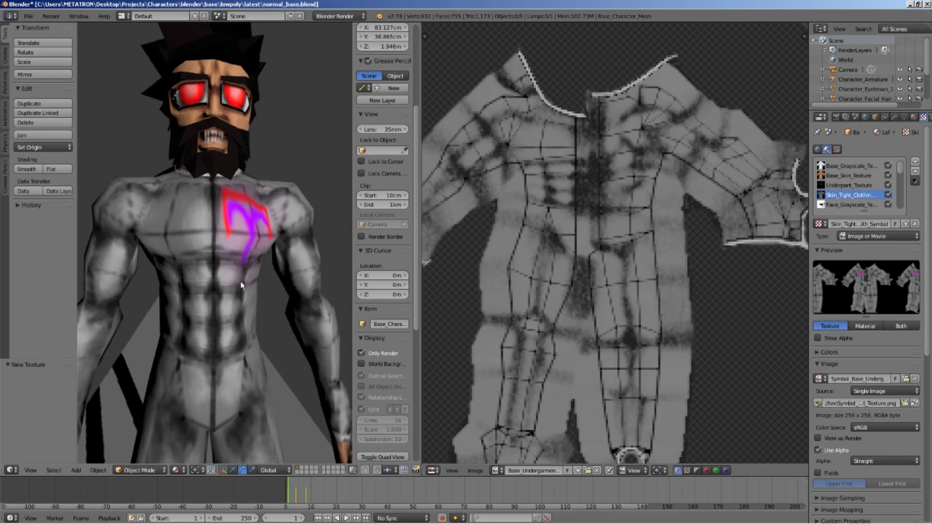